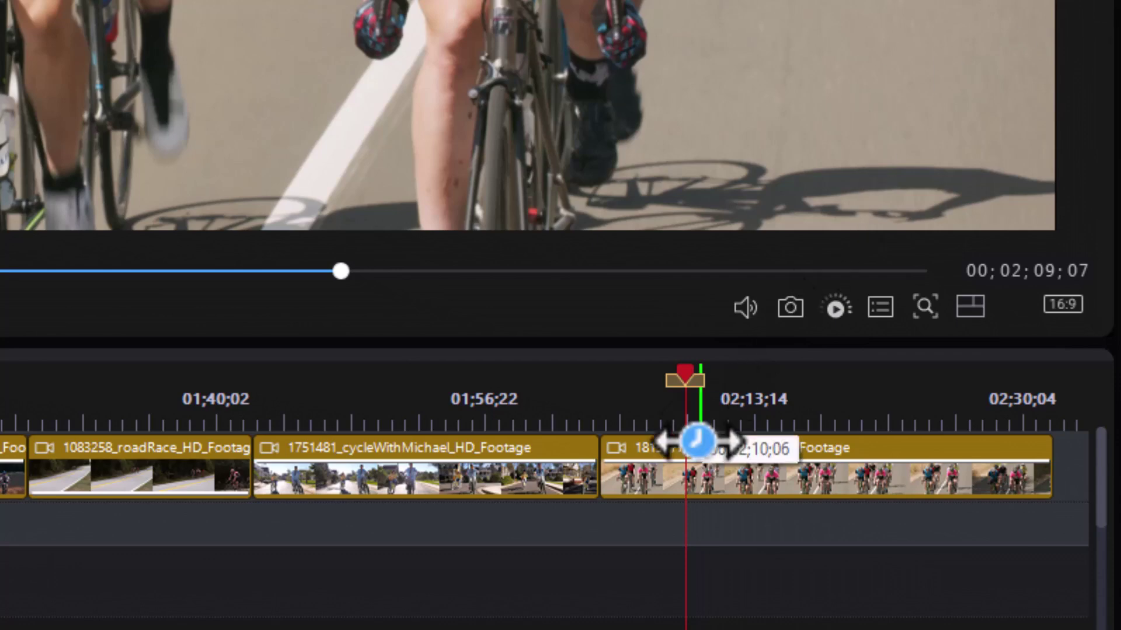
{"action": "left_click", "coordinate": [706, 483]}
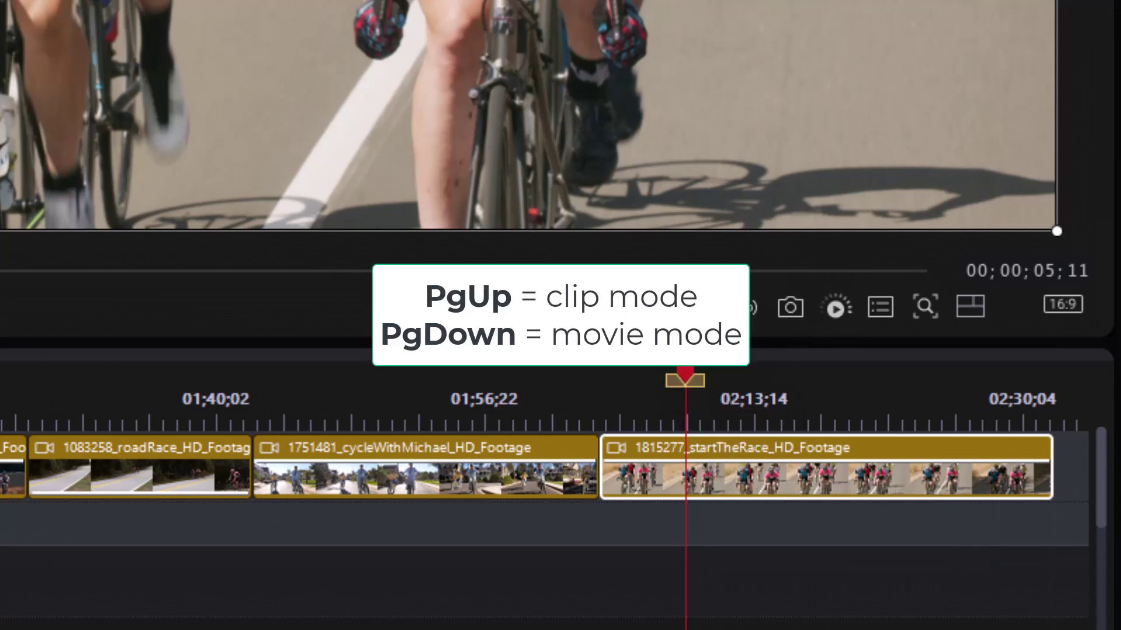
{"action": "key", "text": "Page_Down"}
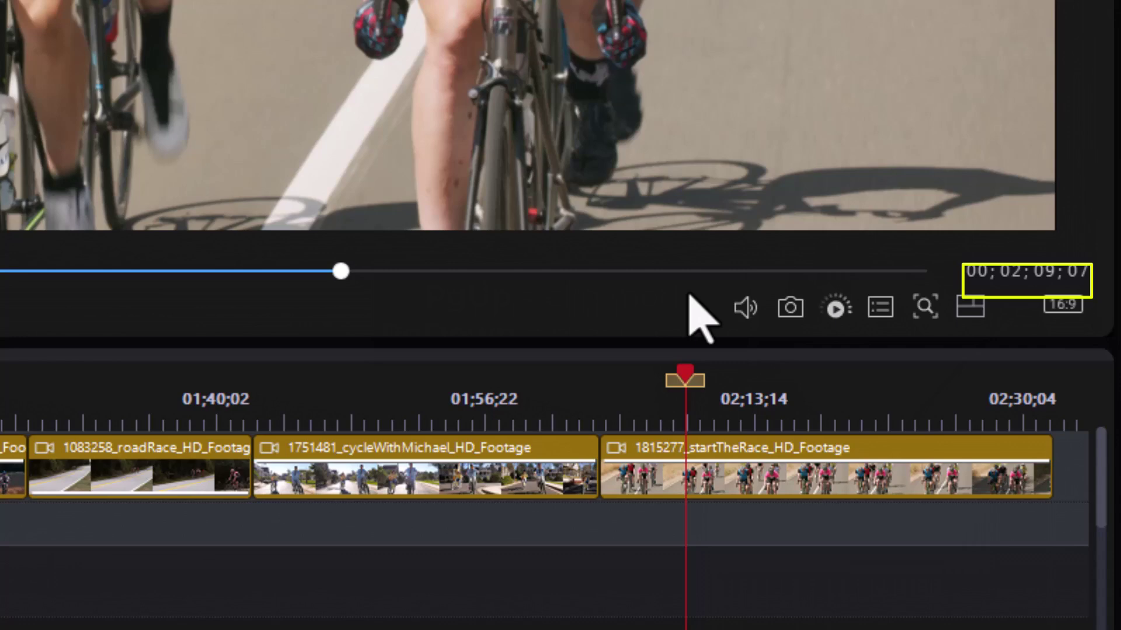
{"action": "key", "text": "Tab"}
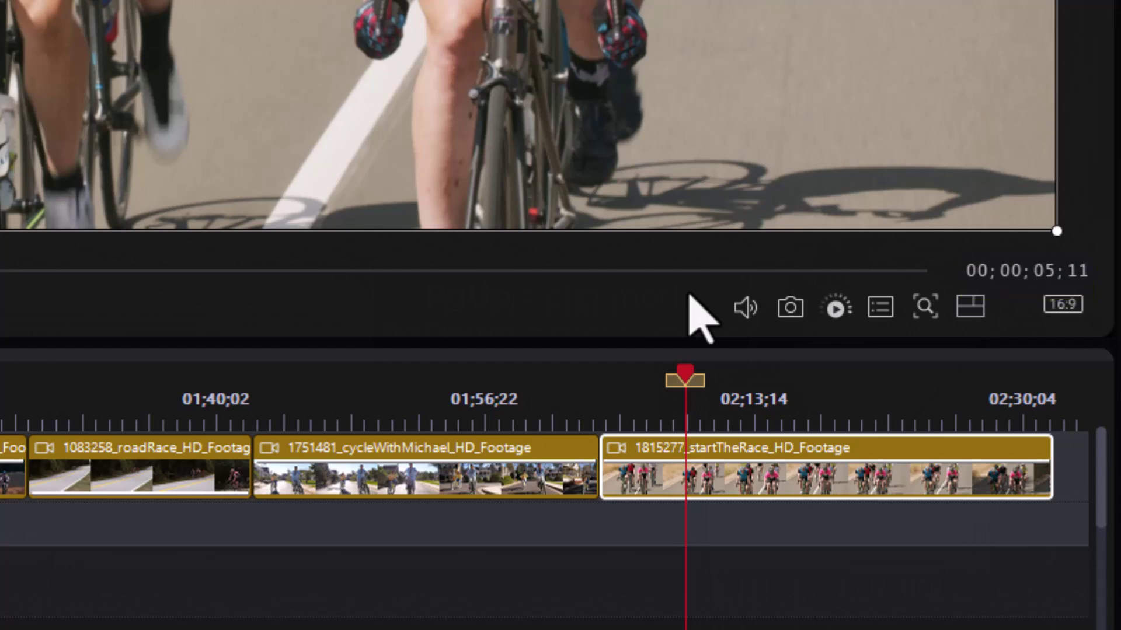
{"action": "key", "text": "Escape"}
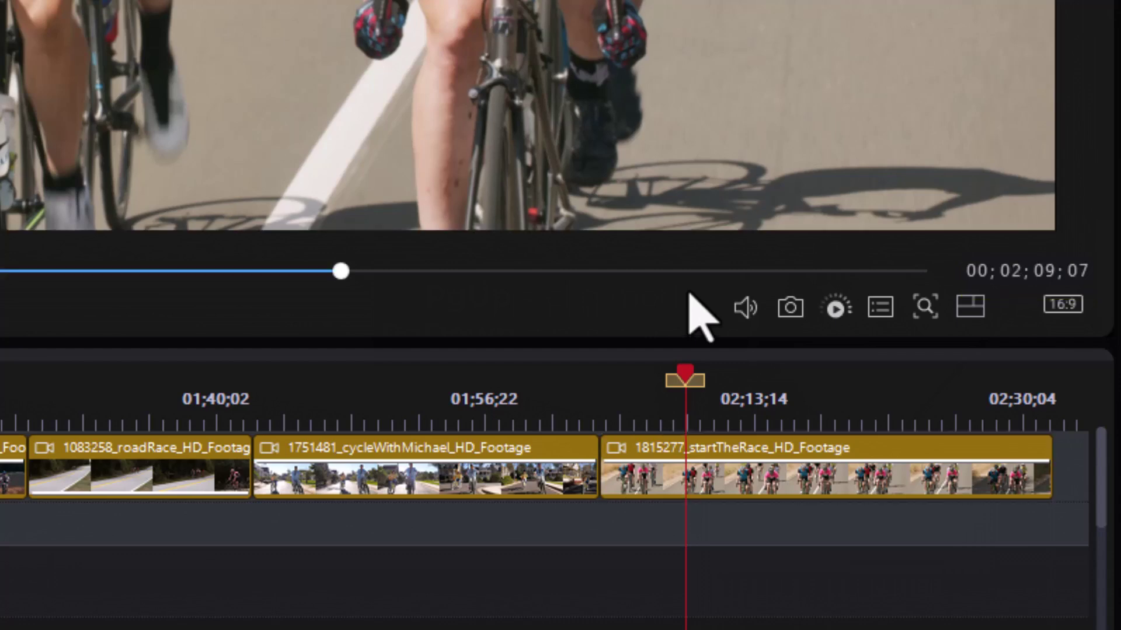
{"action": "right_click", "coordinate": [687, 376]}
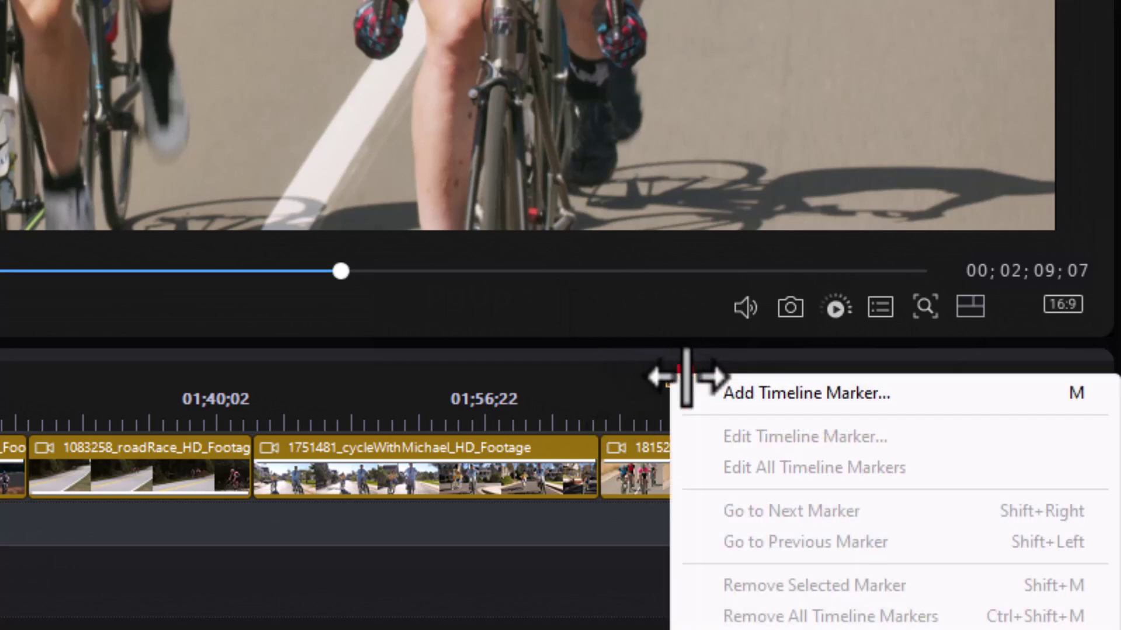
{"action": "left_click", "coordinate": [775, 396]}
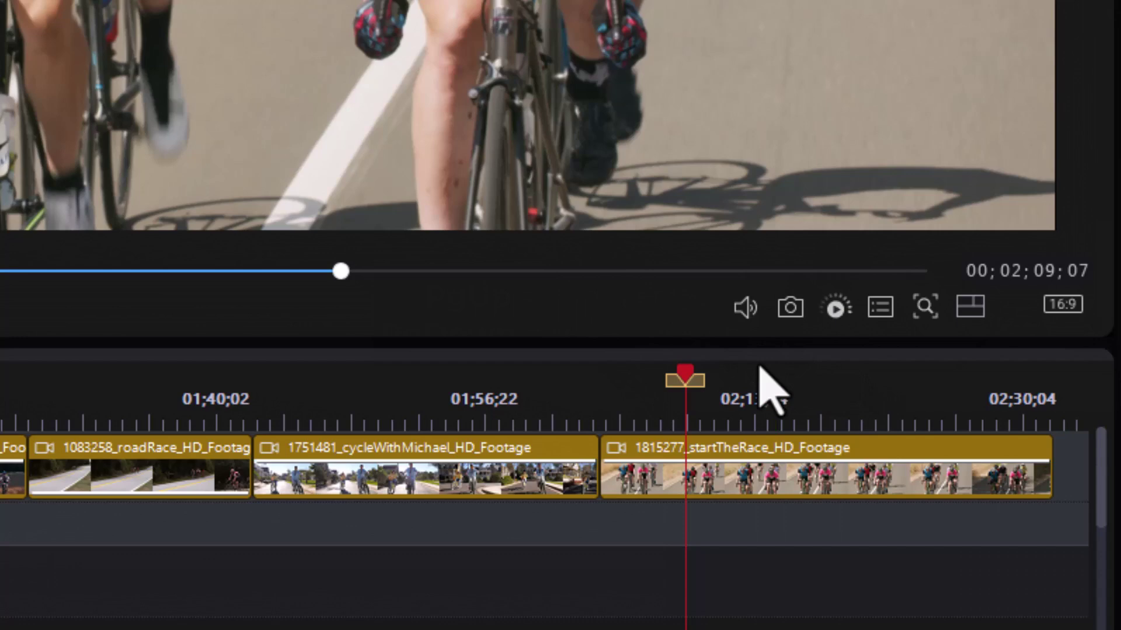
{"action": "key", "text": "m"}
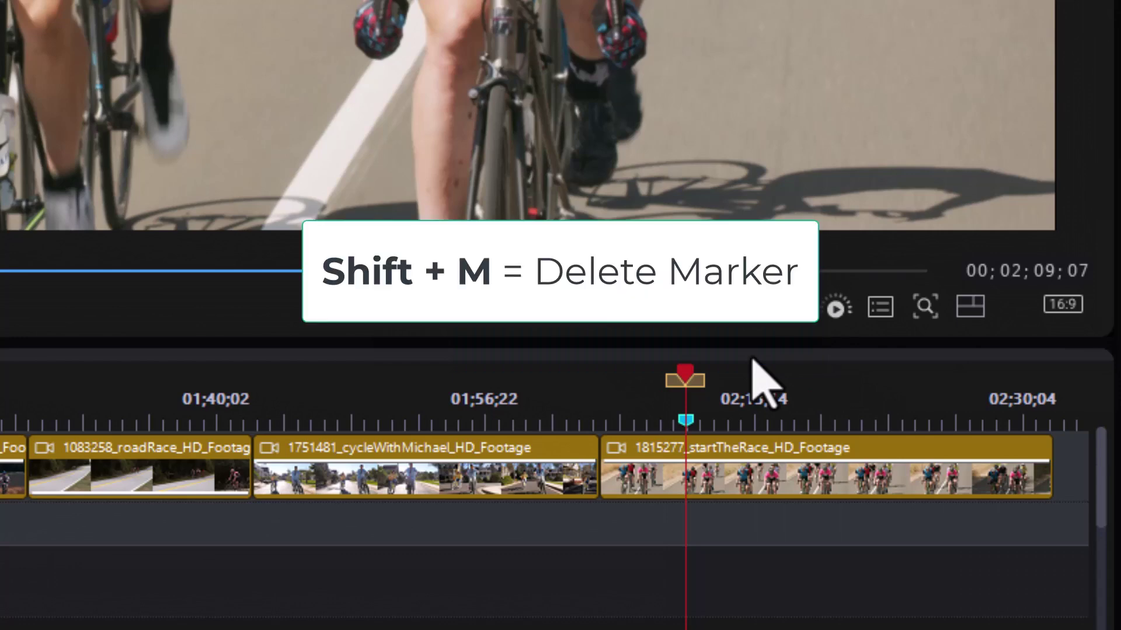
{"action": "key", "text": "shift+m"}
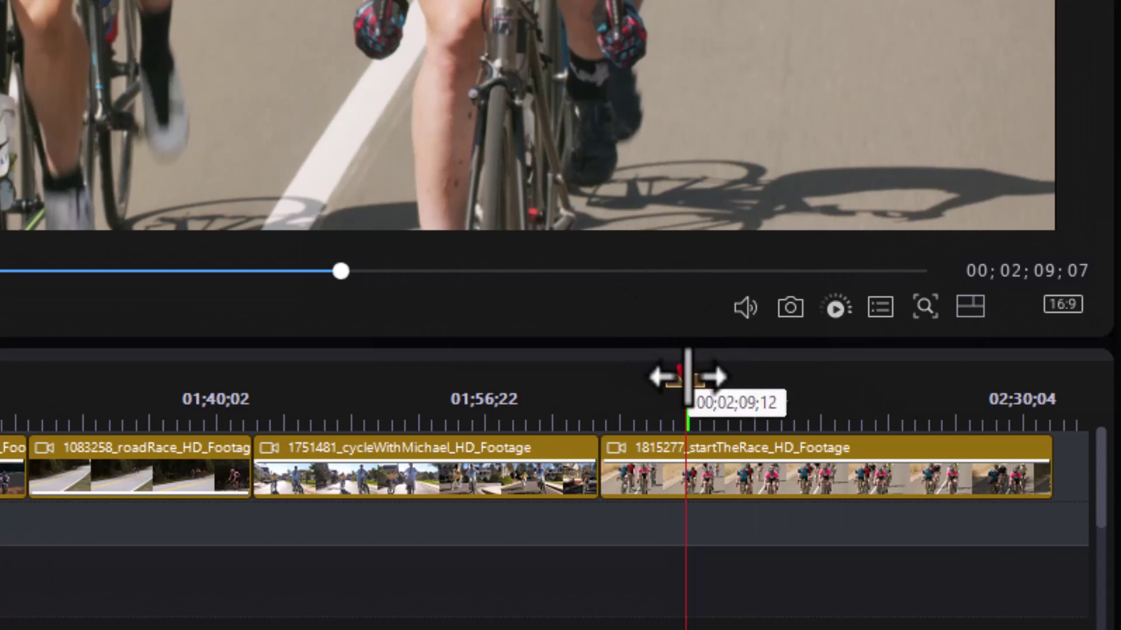
Add a timeline marker at 02;07 in the startTheRace clip
{"action": "mouse_move", "coordinate": [677, 371]}
{"action": "left_mouse_down"}
{"action": "mouse_move", "coordinate": [706, 375]}
{"action": "mouse_move", "coordinate": [672, 381]}
{"action": "left_mouse_up"}
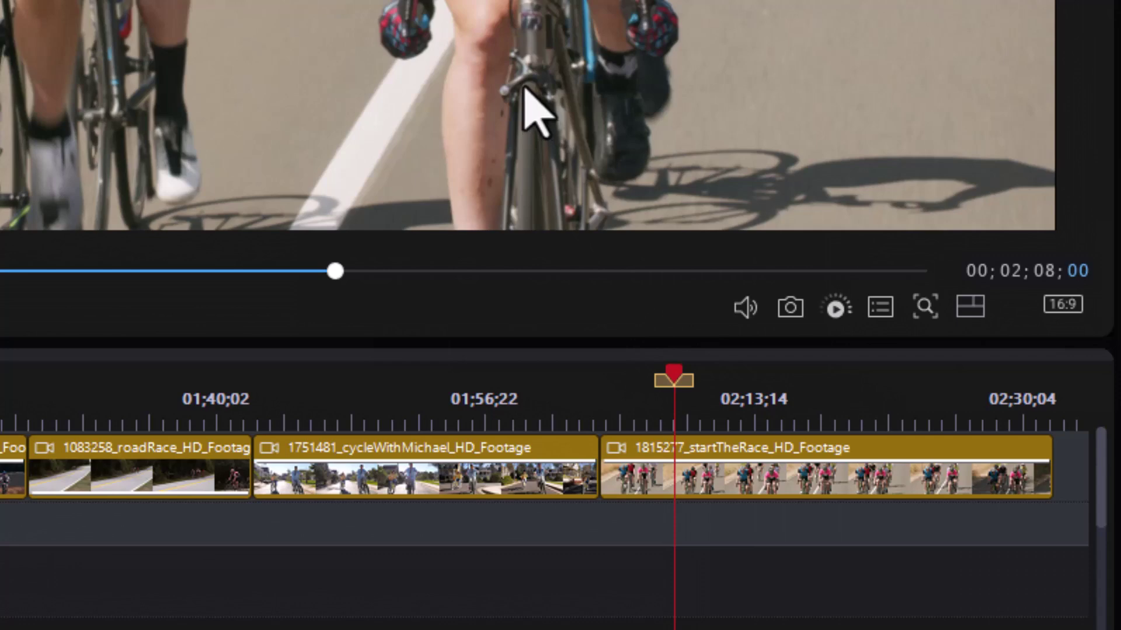
{"action": "key", "text": "Left"}
{"action": "key", "text": "Down"}
{"action": "key", "text": "Return"}
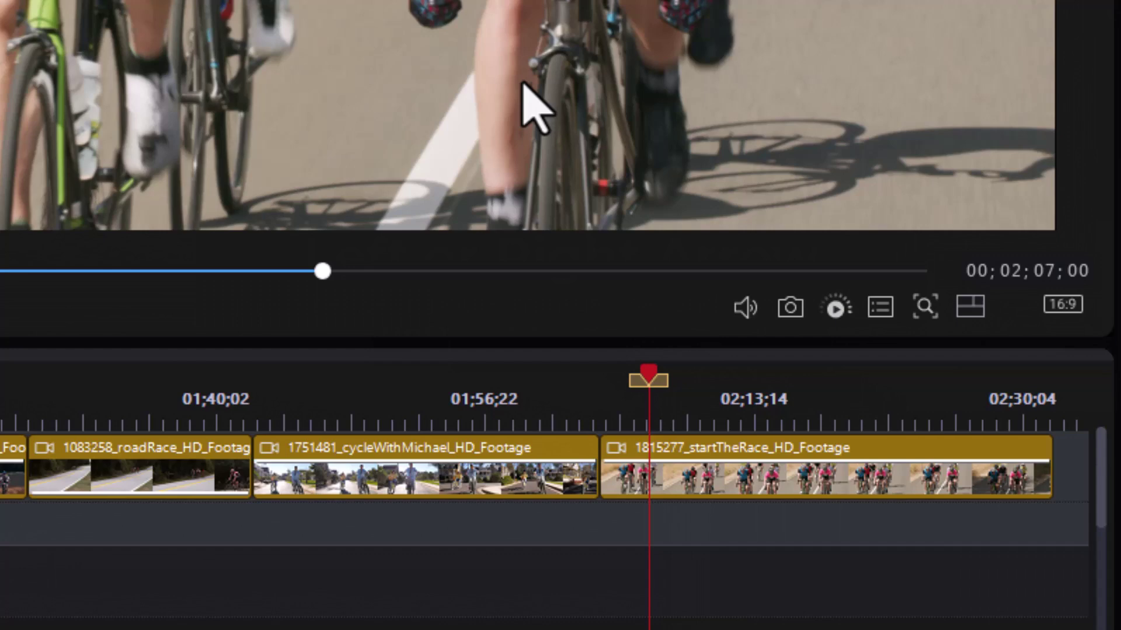
{"action": "key", "text": "m"}
Add timeline markers at 02;12 and at 01;18 in the bmxJumps clip
{"action": "key", "text": "Left"}
{"action": "type", "text": "12"}
{"action": "key", "text": "Return"}
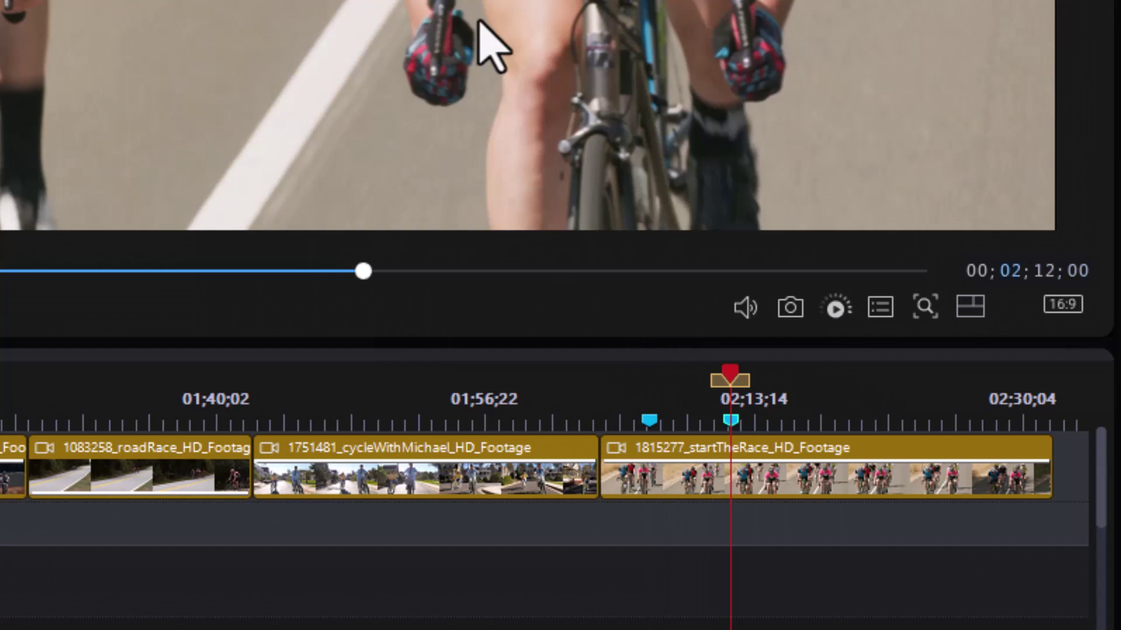
{"action": "key", "text": "Down"}
{"action": "type", "text": "18"}
{"action": "key", "text": "Return"}
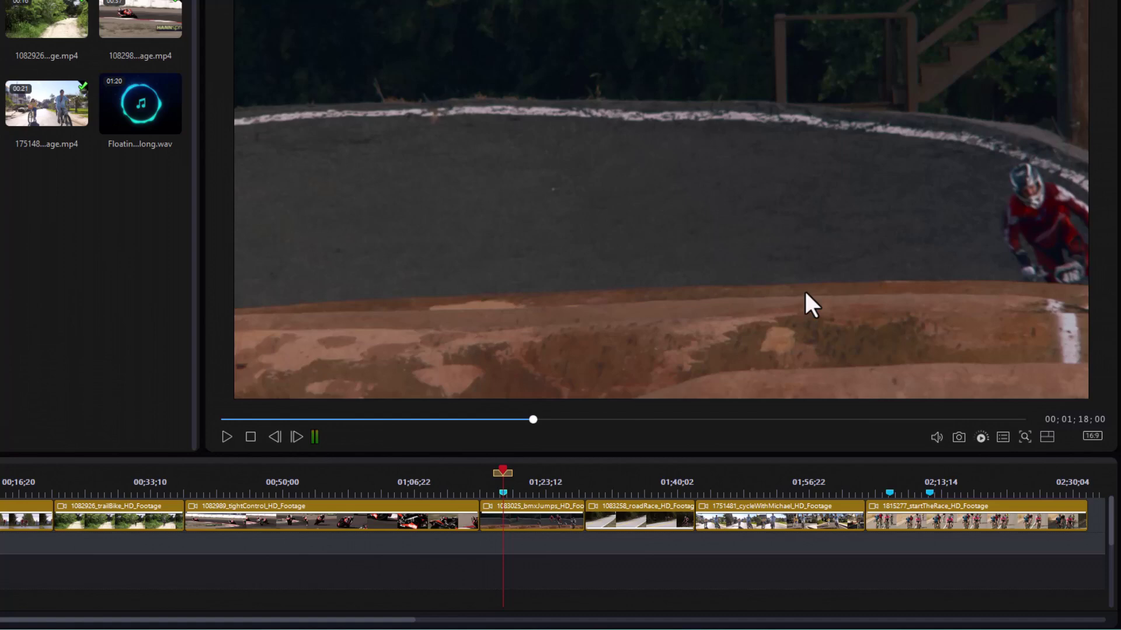
Step through the markers to 02;12, then bring up the marker at the 01;15 bmxJumps clip start
{"action": "key", "text": "shift+Right"}
{"action": "key", "text": "shift+Right"}
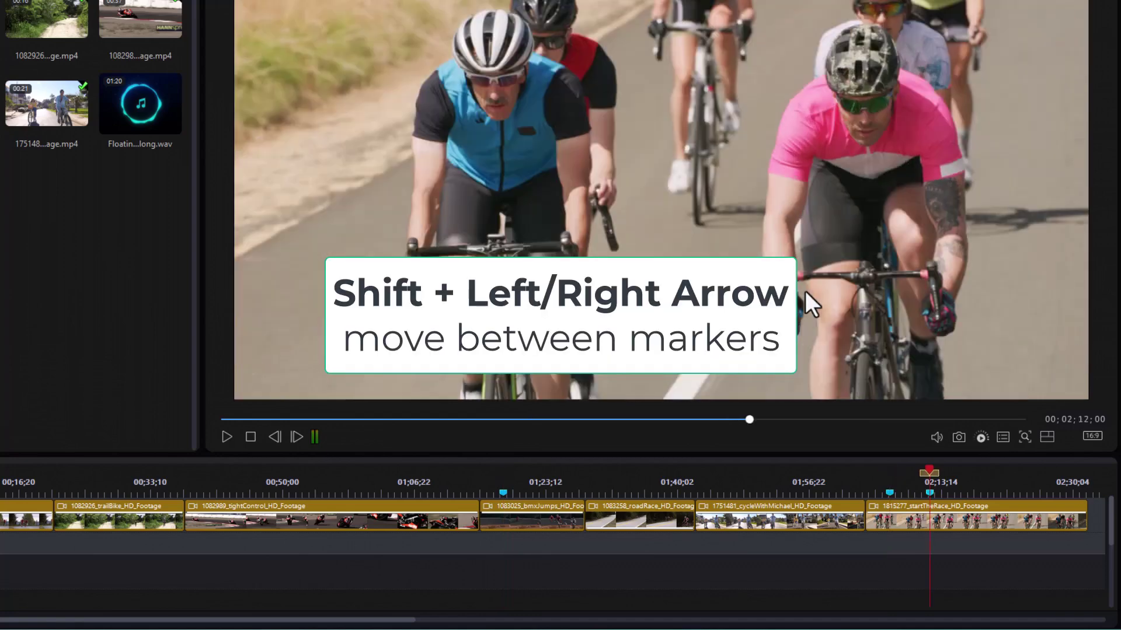
{"action": "key", "text": "shift+Left"}
{"action": "key", "text": "shift+Left"}
{"action": "key", "text": "shift+Right"}
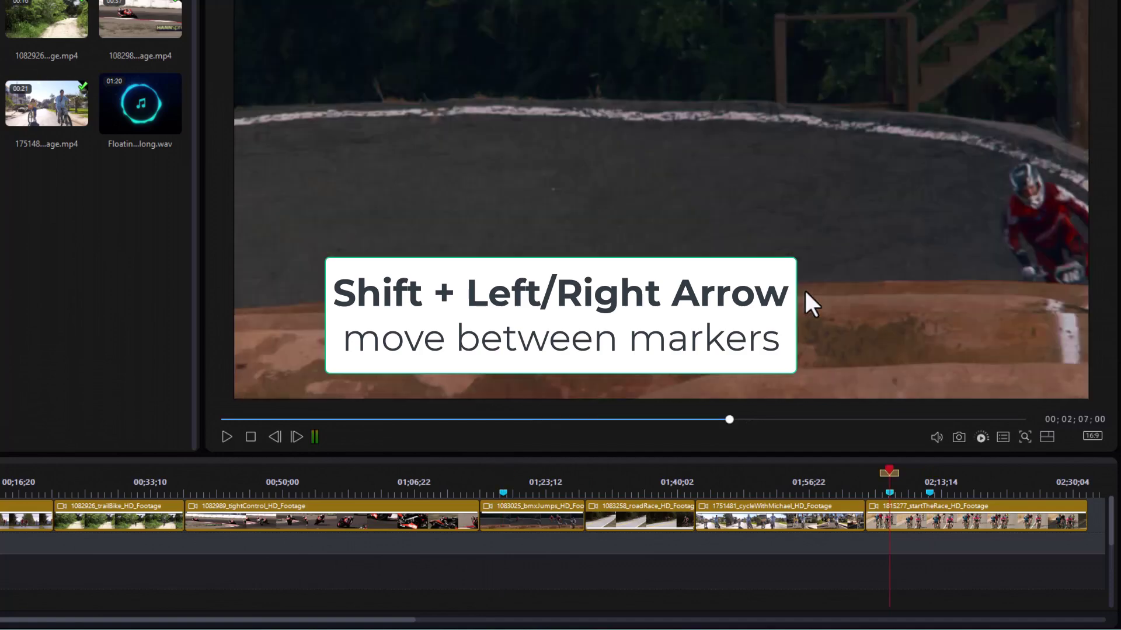
{"action": "key", "text": "shift+Right"}
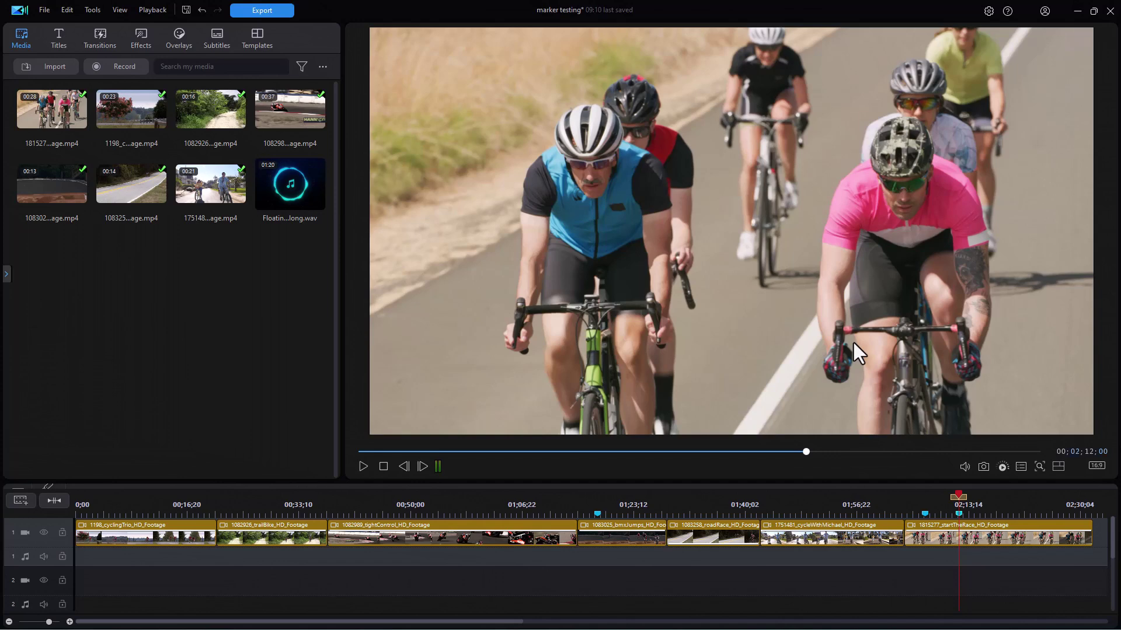
{"action": "key", "text": "ctrl+Left"}
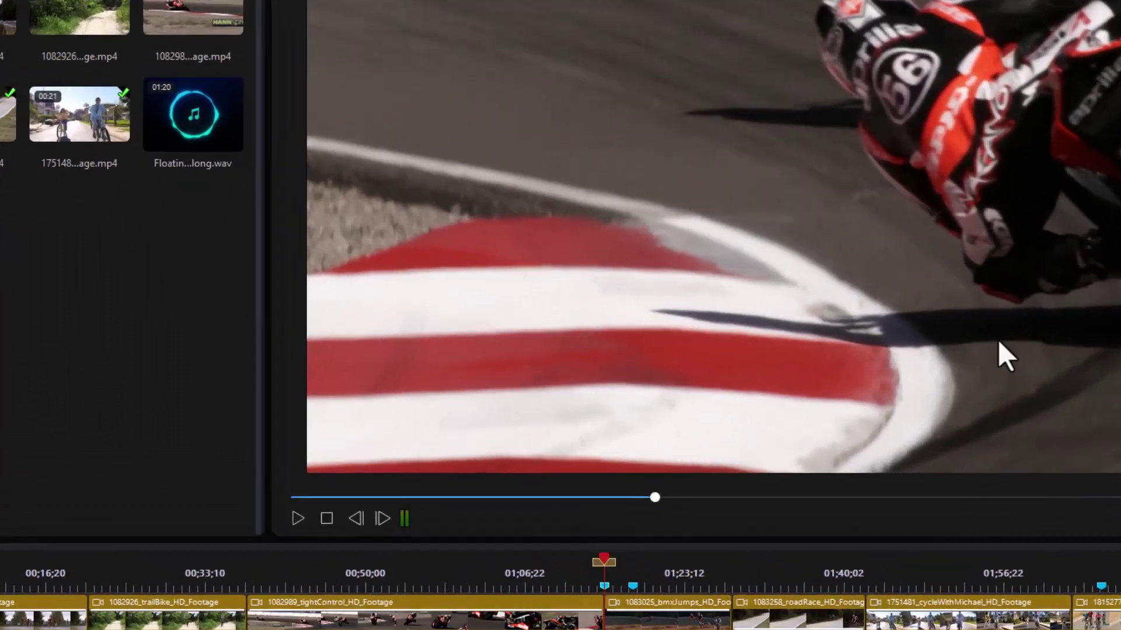
{"action": "key", "text": "ctrl+F9"}
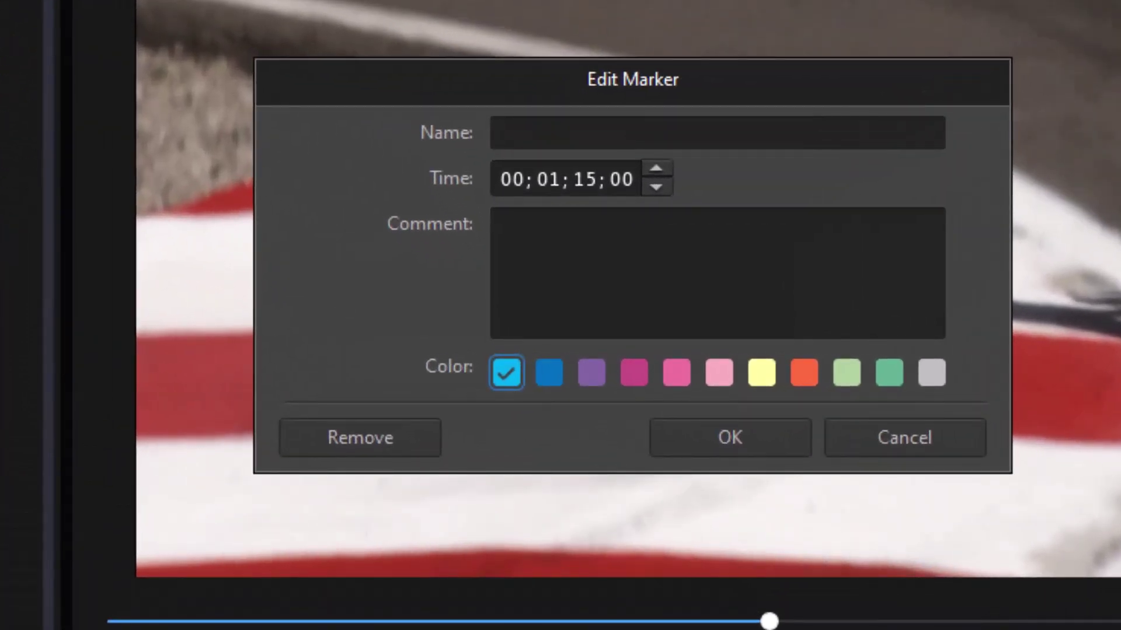
Name the 01;15 marker 'memo', comment it 'Add new music here' and colour it orange
{"action": "type", "text": "memo"}
{"action": "left_click", "coordinate": [501, 222]}
{"action": "type", "text": "Add "}
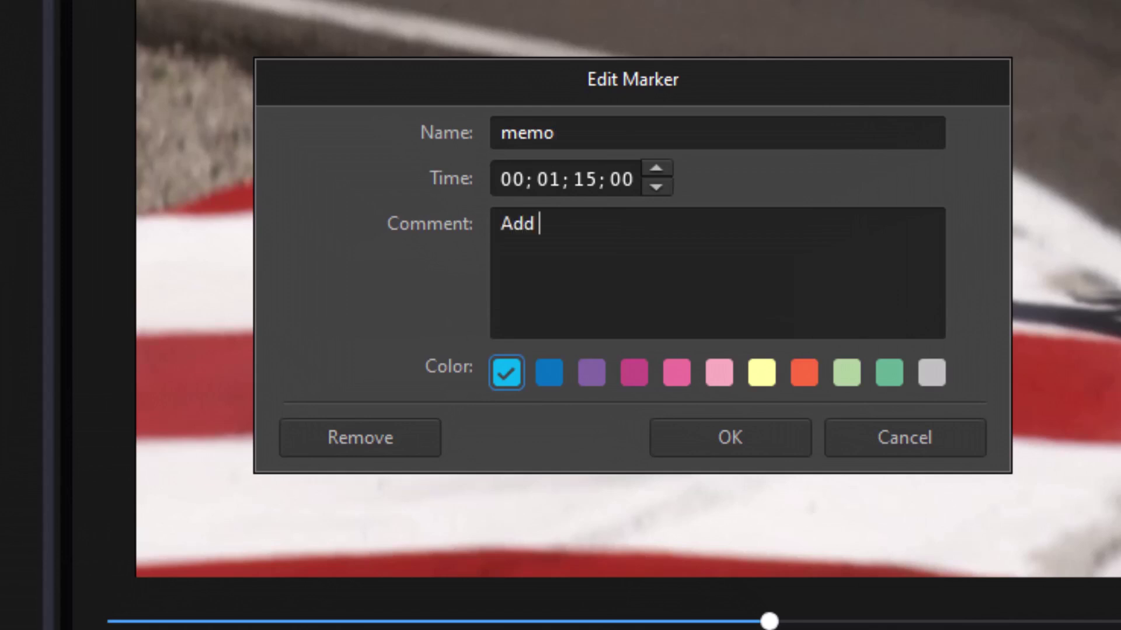
{"action": "type", "text": "new music "}
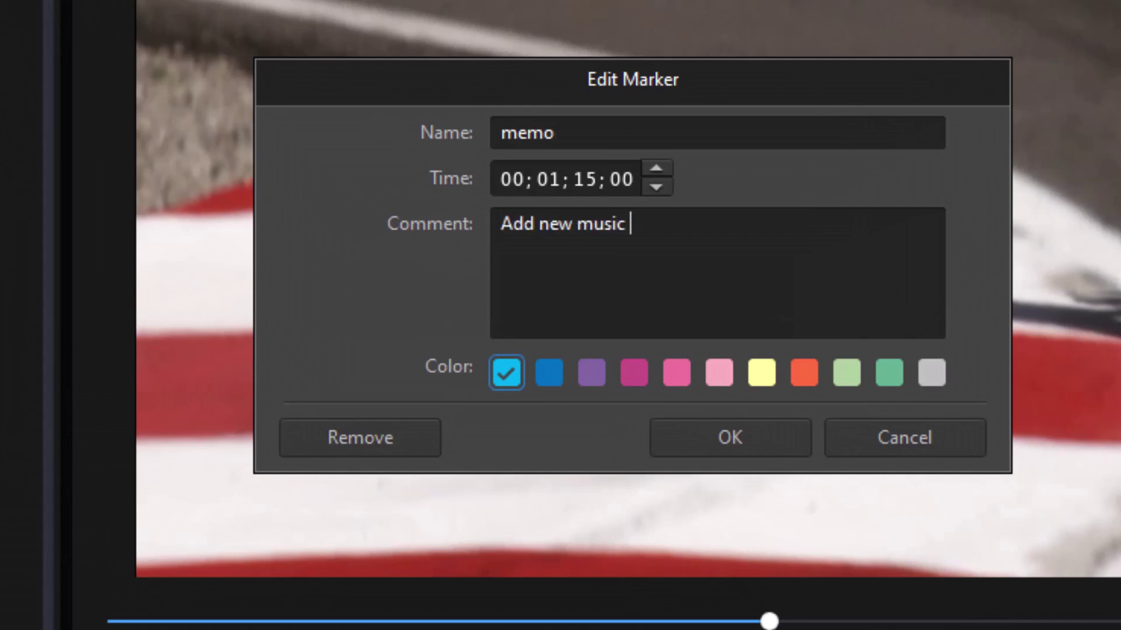
{"action": "type", "text": "here"}
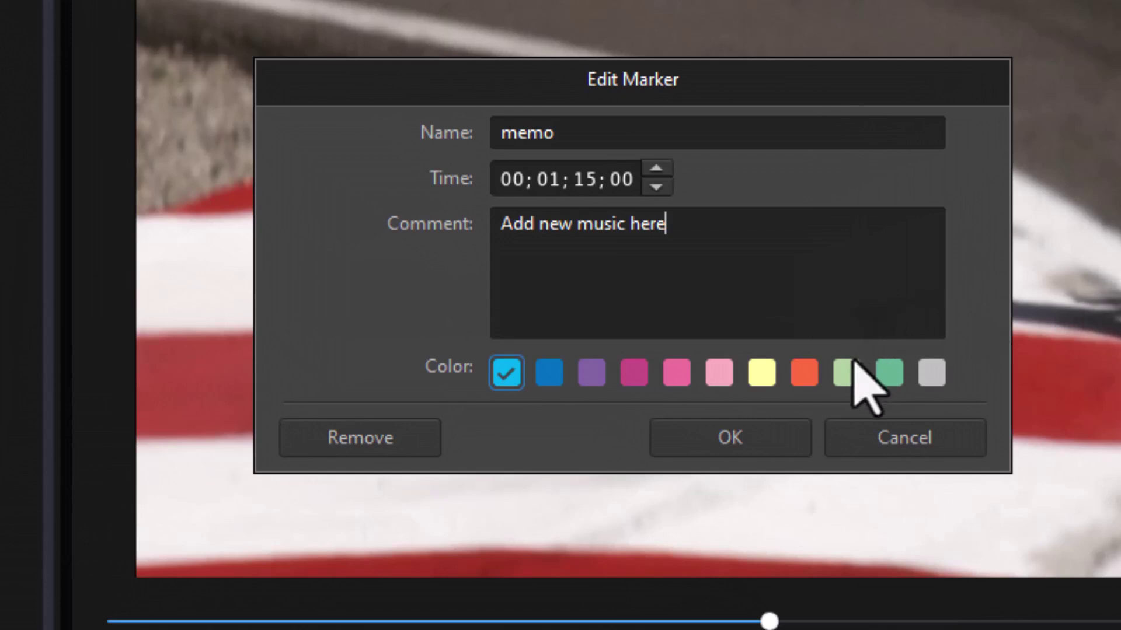
{"action": "left_click", "coordinate": [809, 376]}
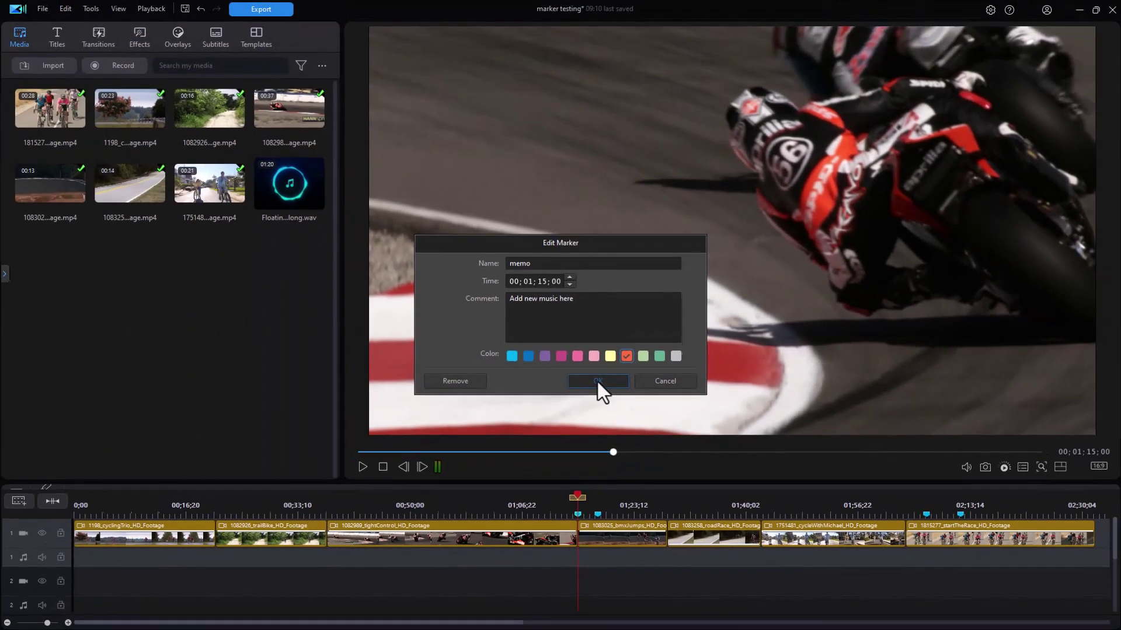
{"action": "left_click", "coordinate": [730, 438]}
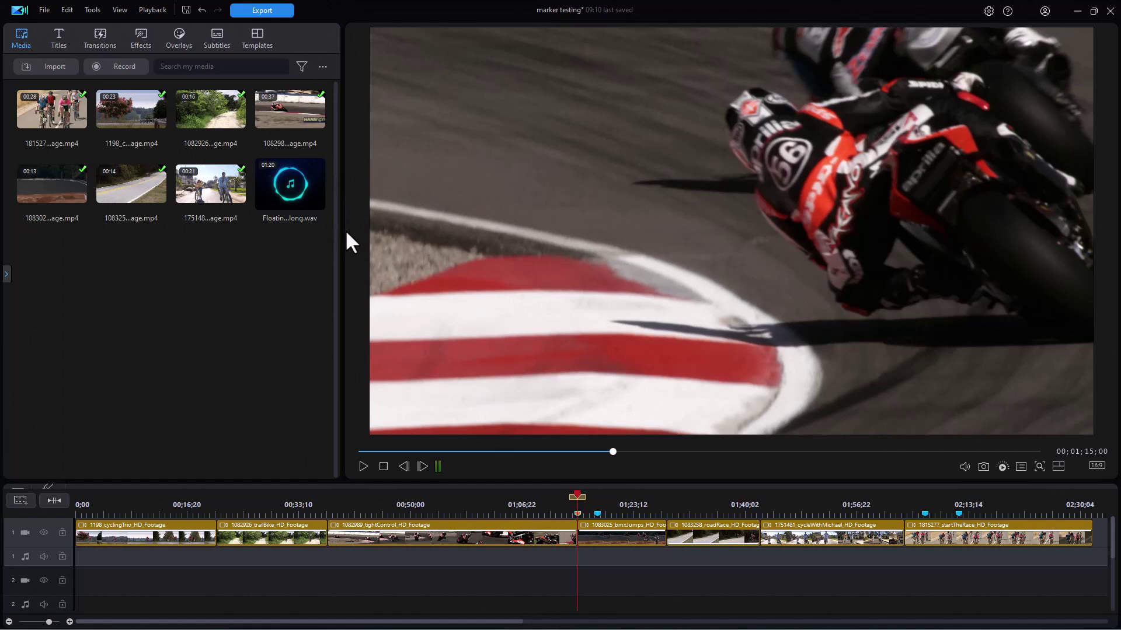
Place Floating Guitars long at the 01;15 marker and snap the 2025 and EXTREME REWARDS titles to markers
{"action": "left_click_drag", "start_coordinate": [293, 190], "coordinate": [583, 565]}
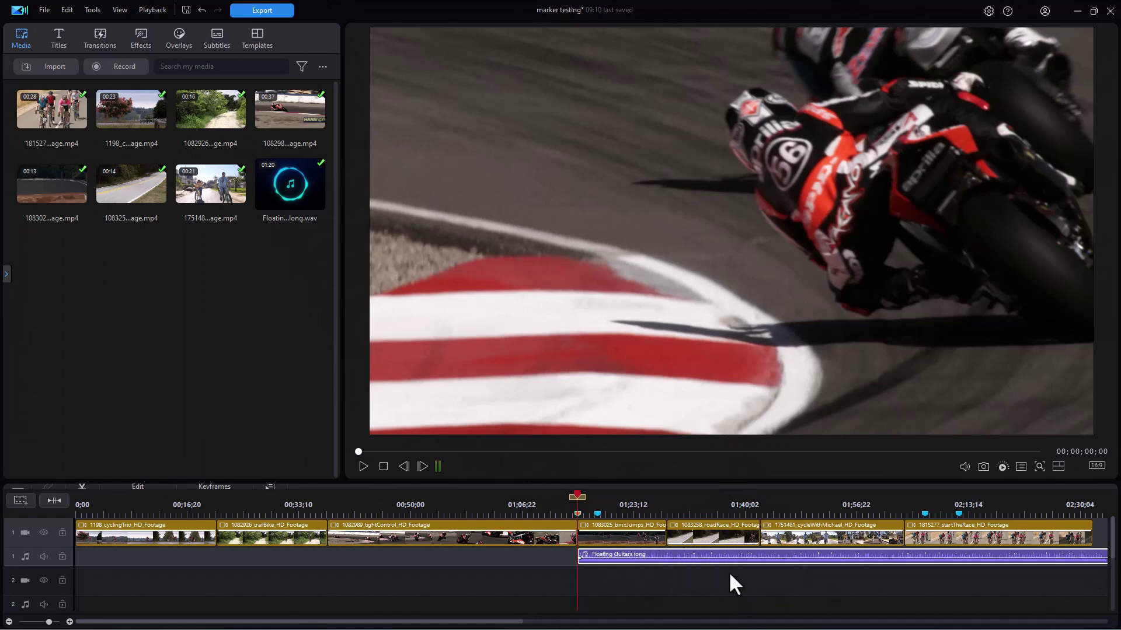
{"action": "left_click_drag", "start_coordinate": [691, 509], "coordinate": [493, 508]}
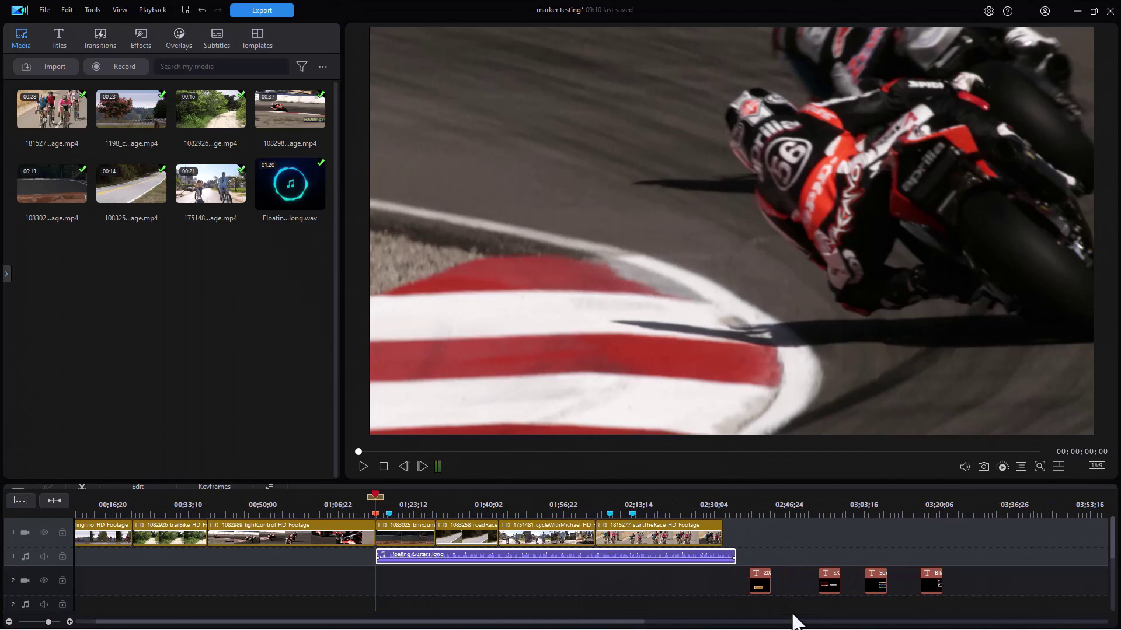
{"action": "left_click_drag", "start_coordinate": [762, 587], "coordinate": [398, 583]}
{"action": "left_click_drag", "start_coordinate": [829, 583], "coordinate": [621, 583]}
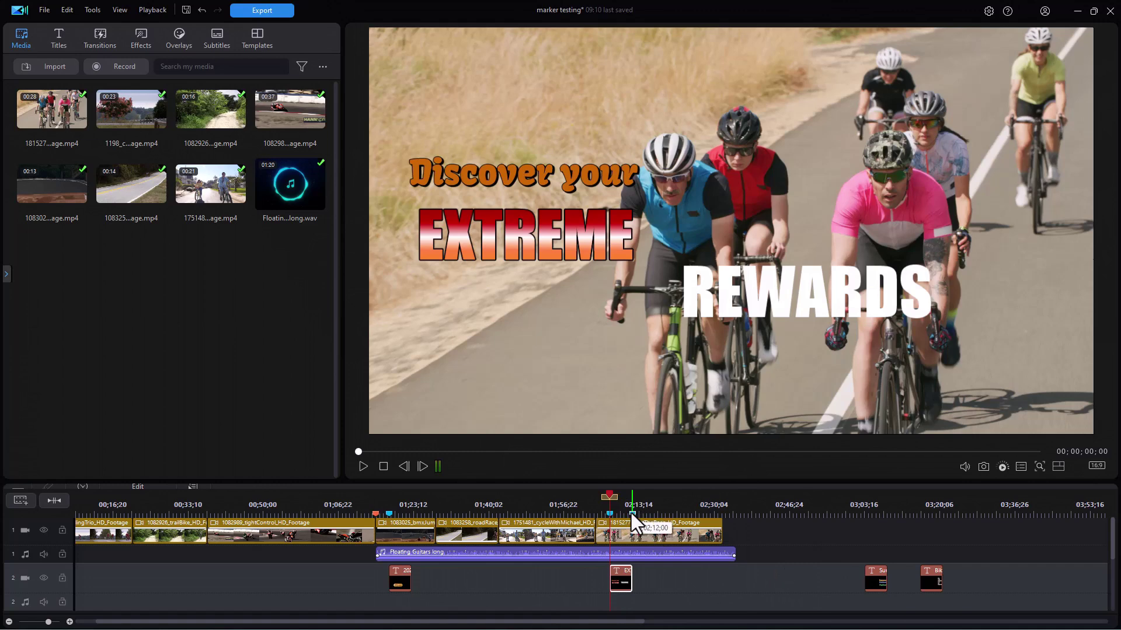
Snap the effect clip onto a timeline marker
{"action": "left_click_drag", "start_coordinate": [626, 625], "coordinate": [613, 623]}
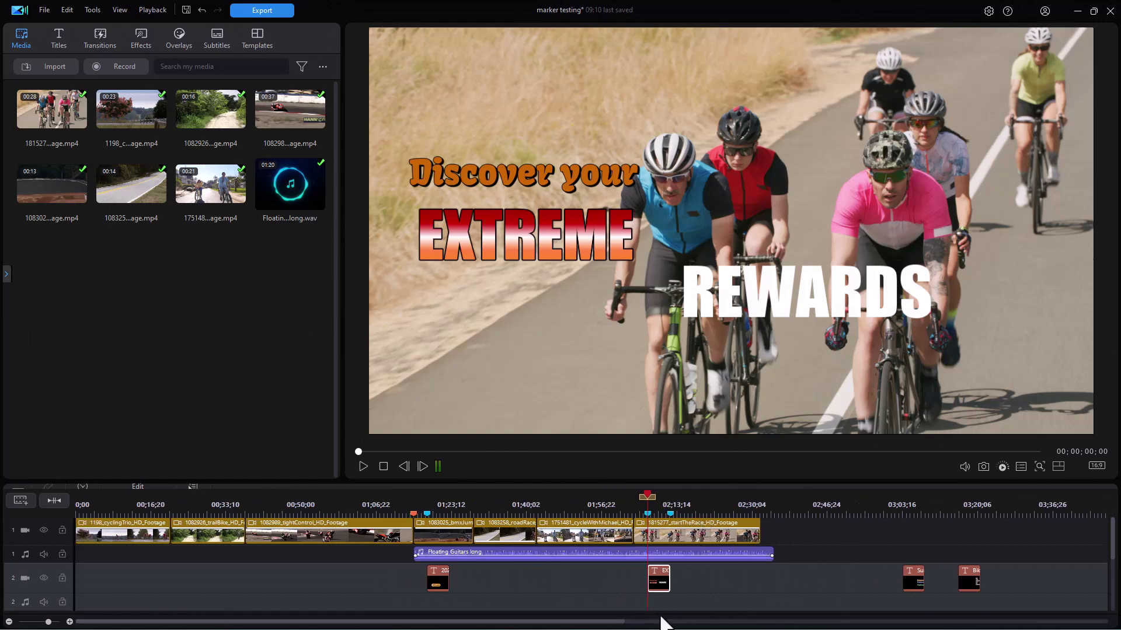
{"action": "left_click_drag", "start_coordinate": [1112, 561], "coordinate": [1110, 601]}
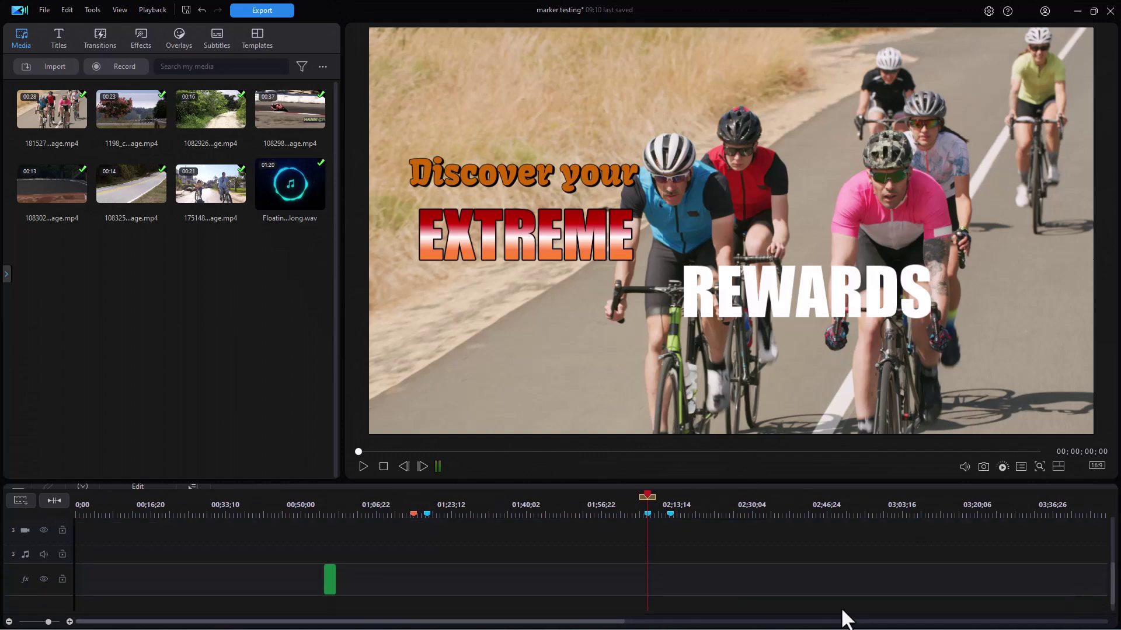
{"action": "left_click_drag", "start_coordinate": [336, 582], "coordinate": [436, 586]}
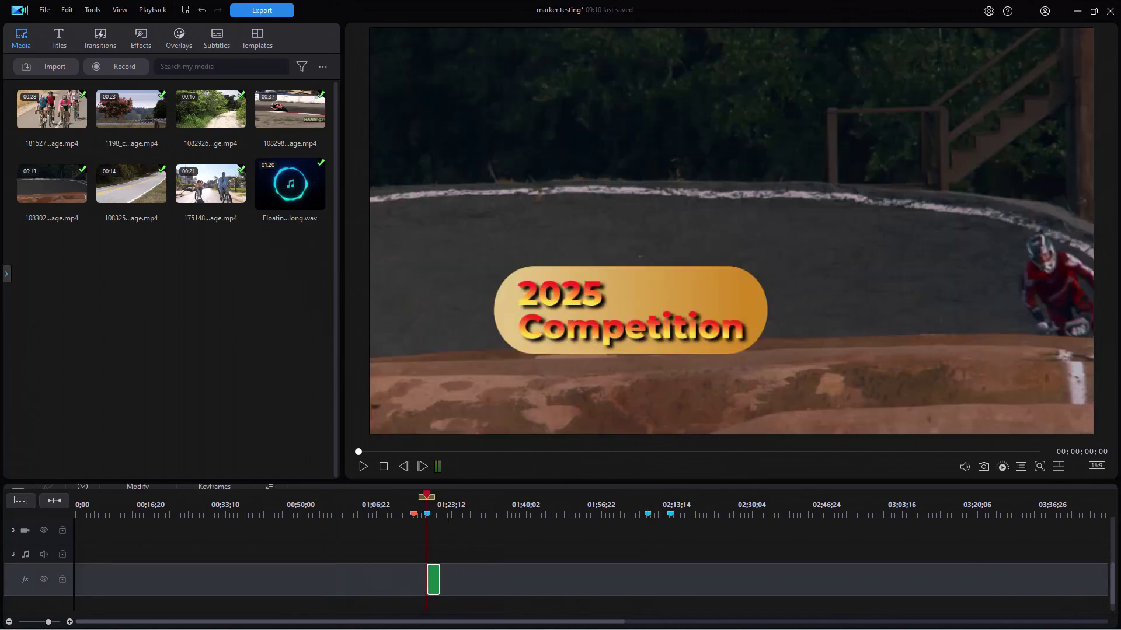
{"action": "left_click_drag", "start_coordinate": [1113, 590], "coordinate": [1094, 534]}
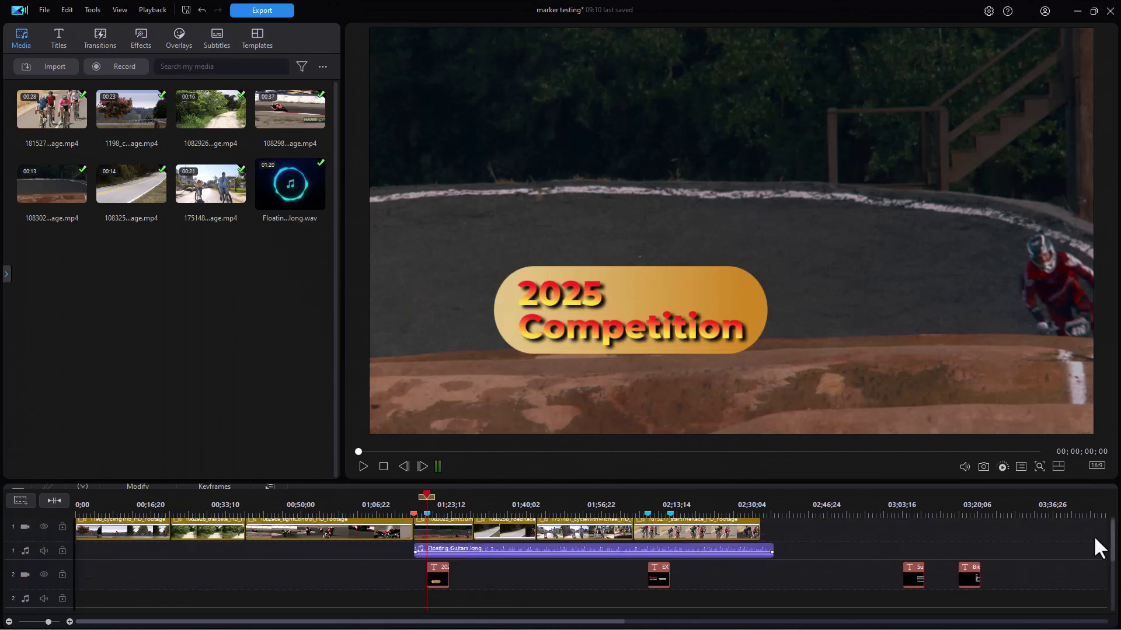
{"action": "left_click", "coordinate": [636, 499]}
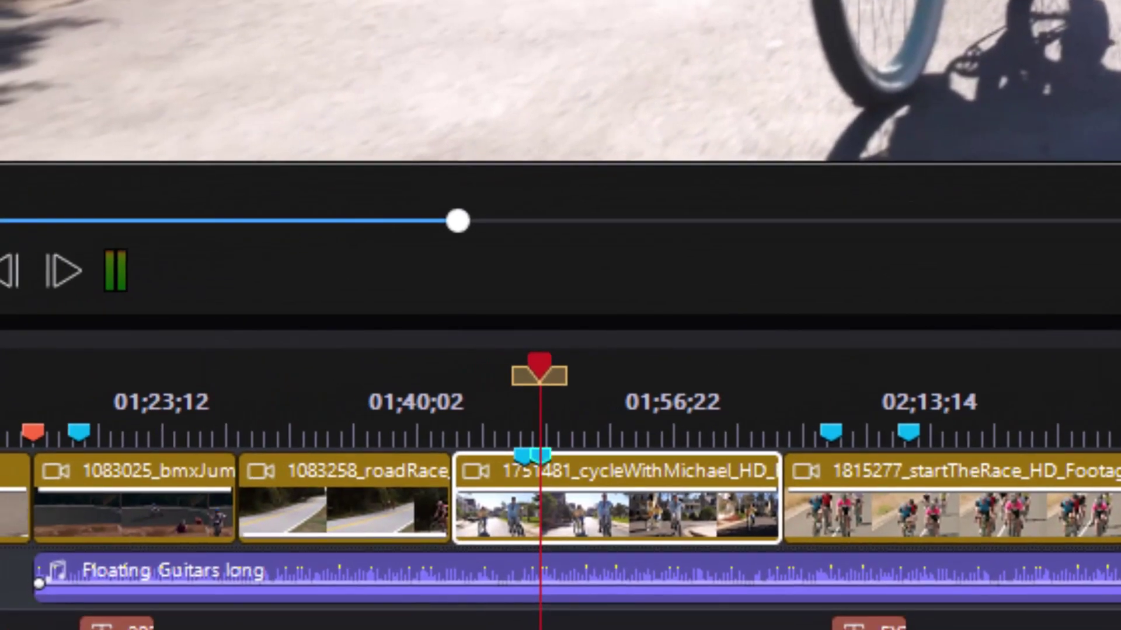
{"action": "left_click_drag", "start_coordinate": [737, 362], "coordinate": [945, 380]}
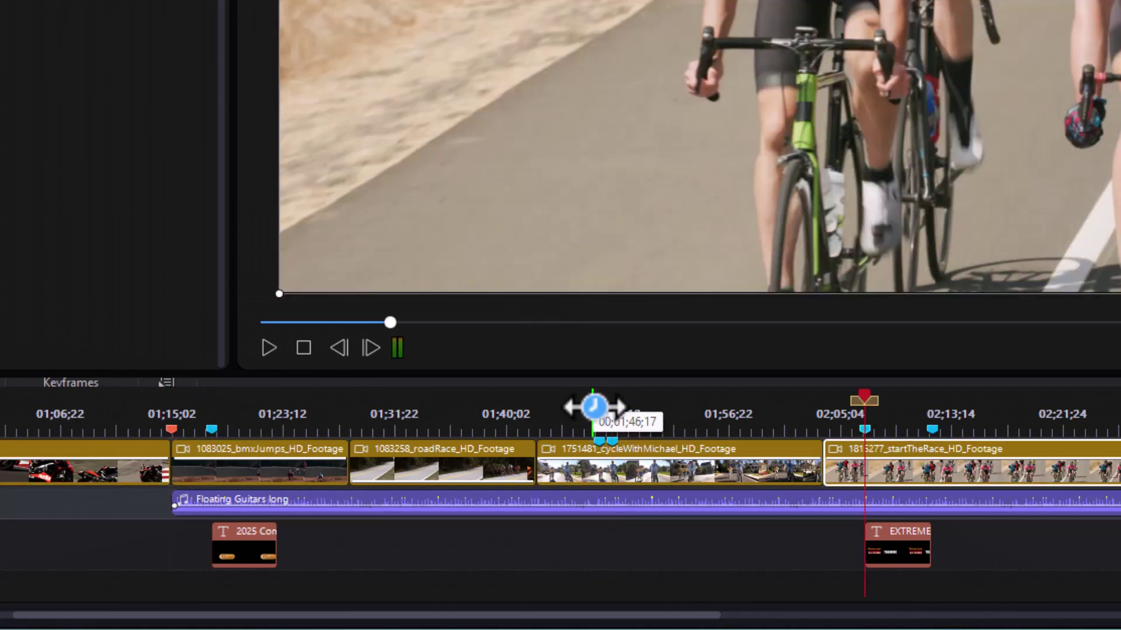
{"action": "key", "text": "Page_Down"}
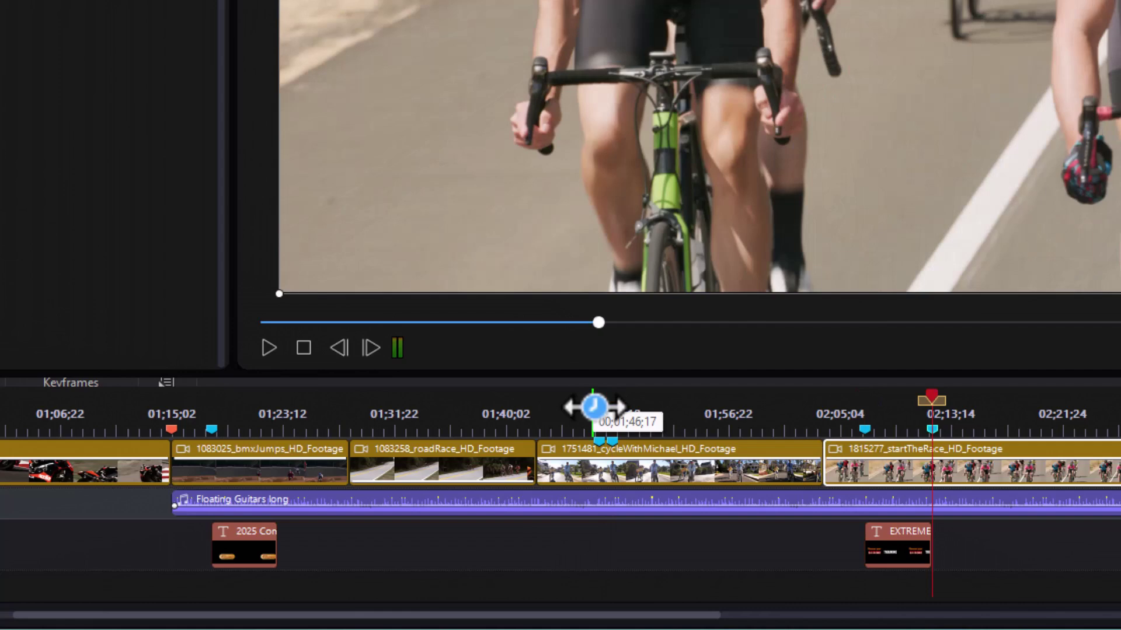
{"action": "key", "text": "Page_Up"}
{"action": "key", "text": "Page_Up"}
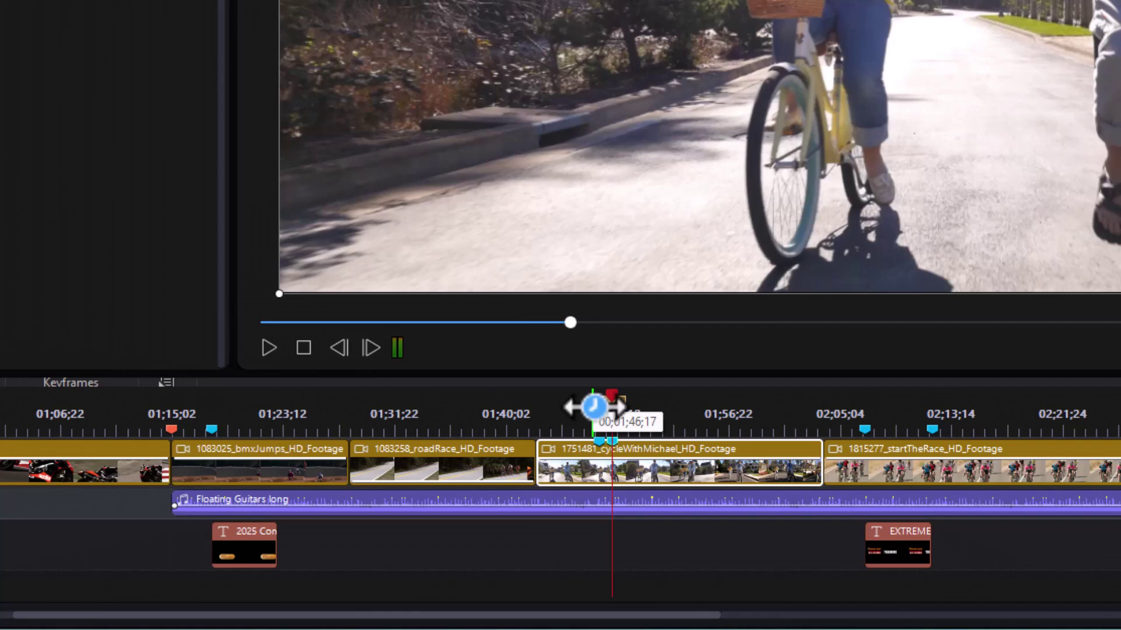
{"action": "left_click", "coordinate": [594, 407]}
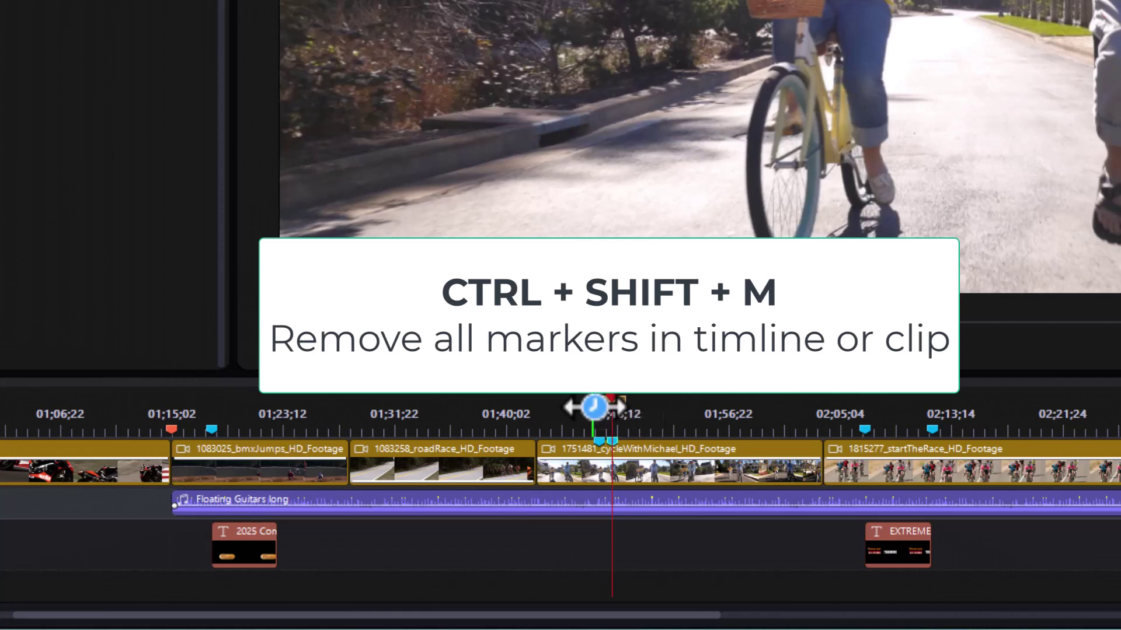
{"action": "key", "text": "ctrl+shift+m"}
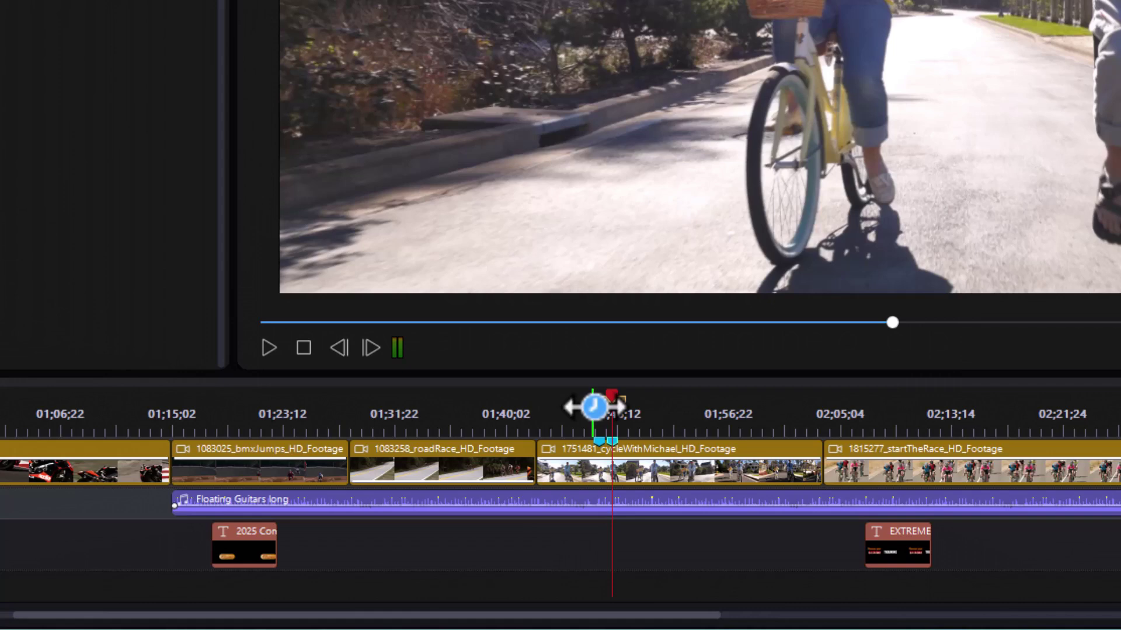
{"action": "key", "text": "ctrl+z"}
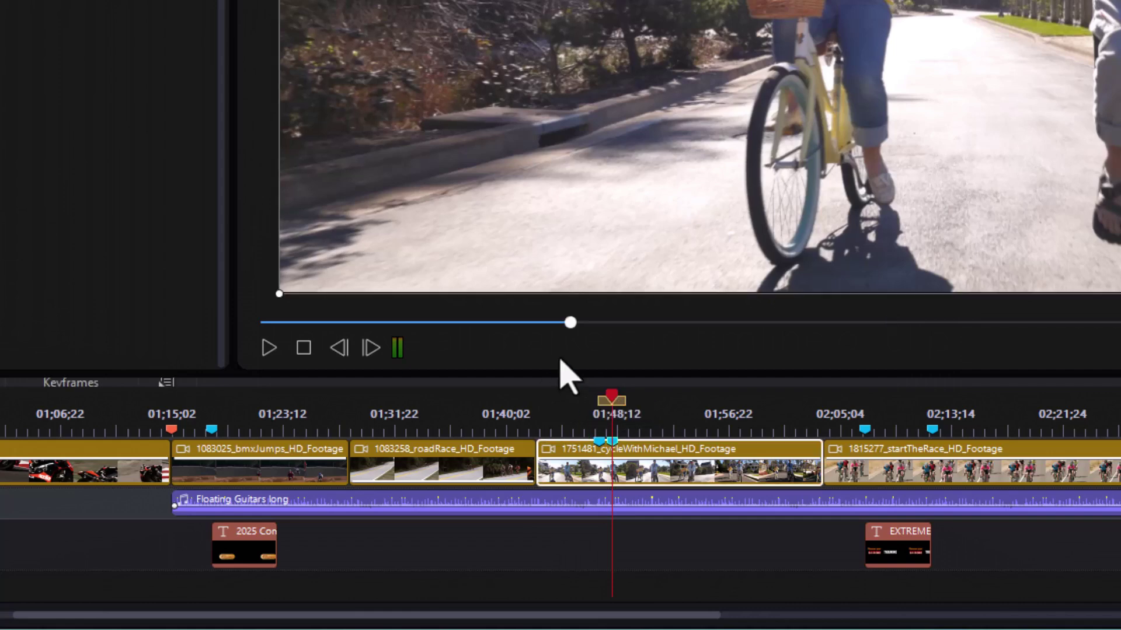
Select the bmxJumps clip and inspect the roadRace clip's marker settings without changing them
{"action": "left_click", "coordinate": [289, 411]}
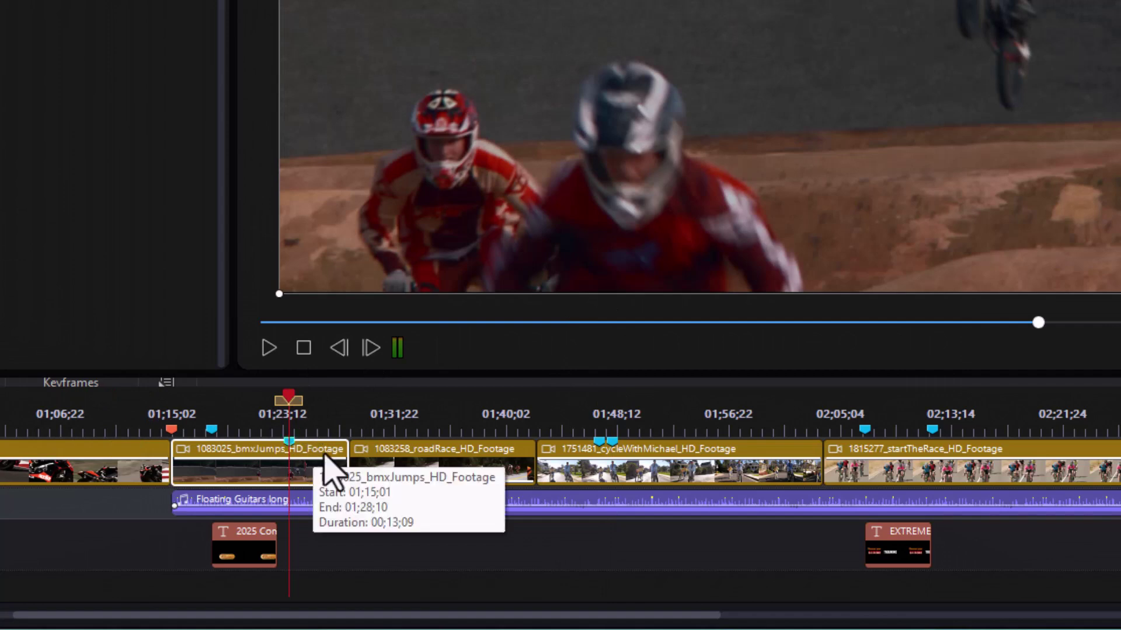
{"action": "left_click", "coordinate": [426, 413]}
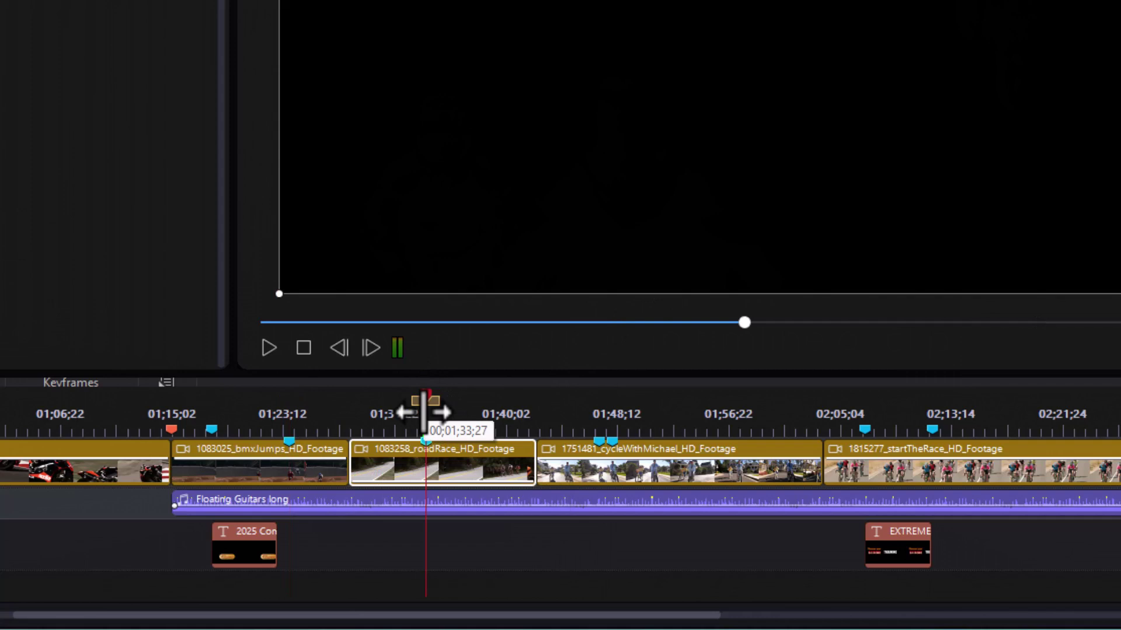
{"action": "double_click", "coordinate": [426, 413]}
{"action": "key", "text": "Return"}
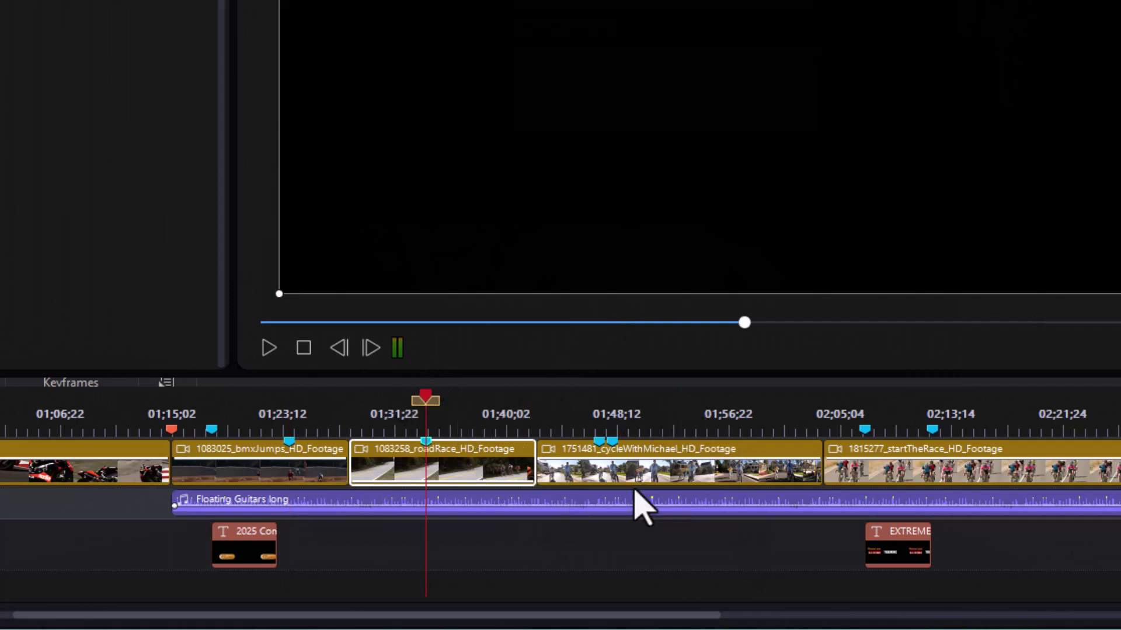
Remove the clip markers from the cycleWithMichael and roadRace clips
{"action": "left_click", "coordinate": [740, 480]}
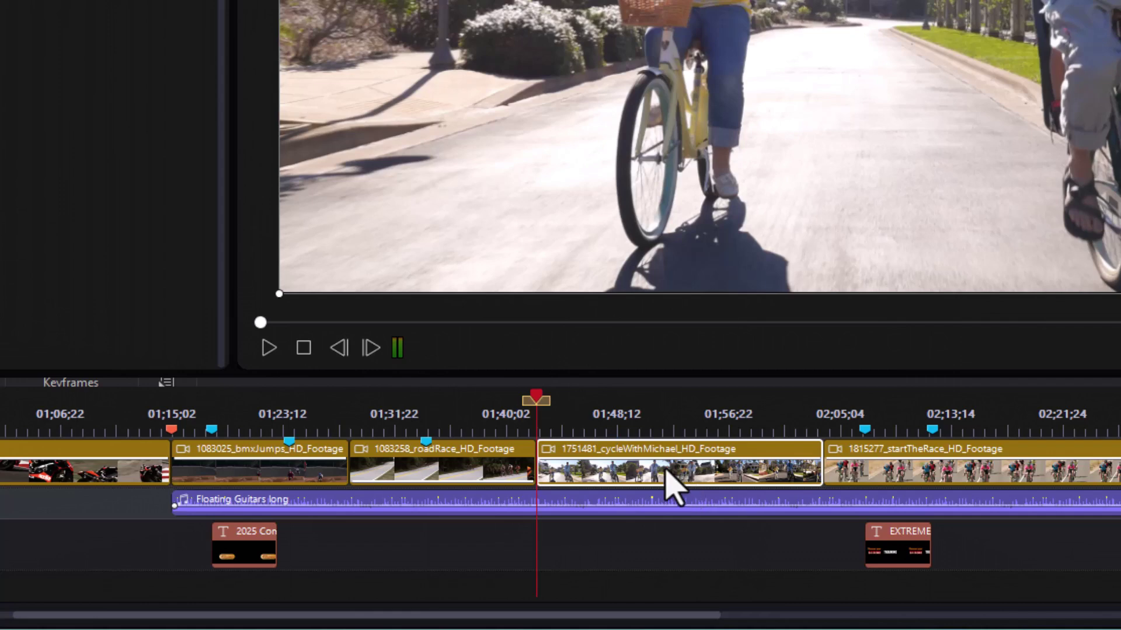
{"action": "left_click", "coordinate": [477, 481]}
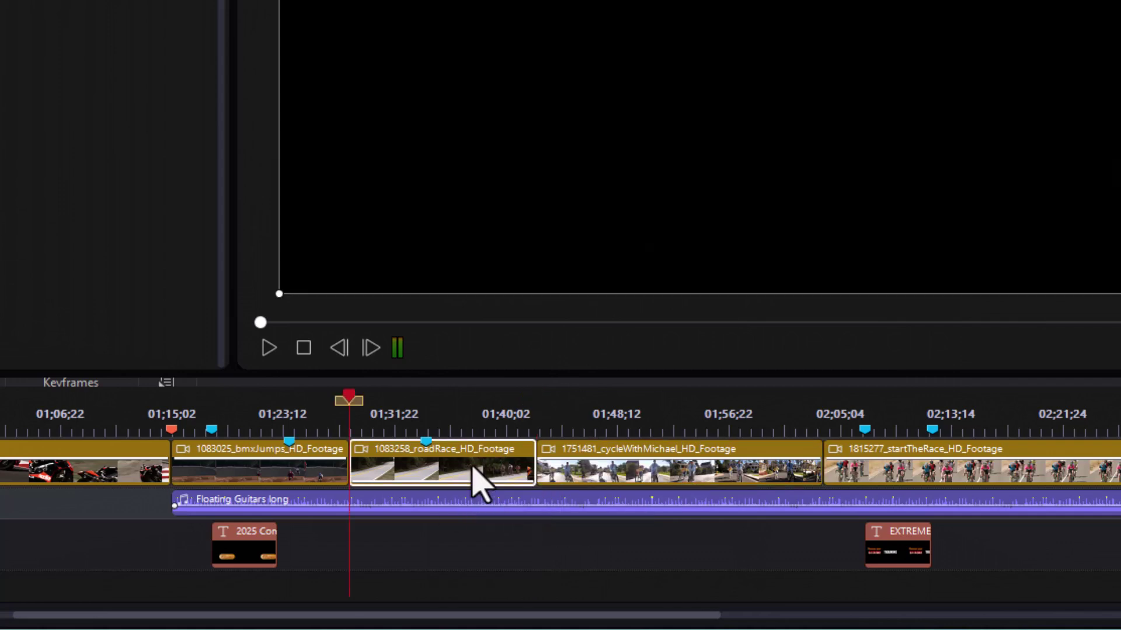
{"action": "key", "text": "ctrl+z"}
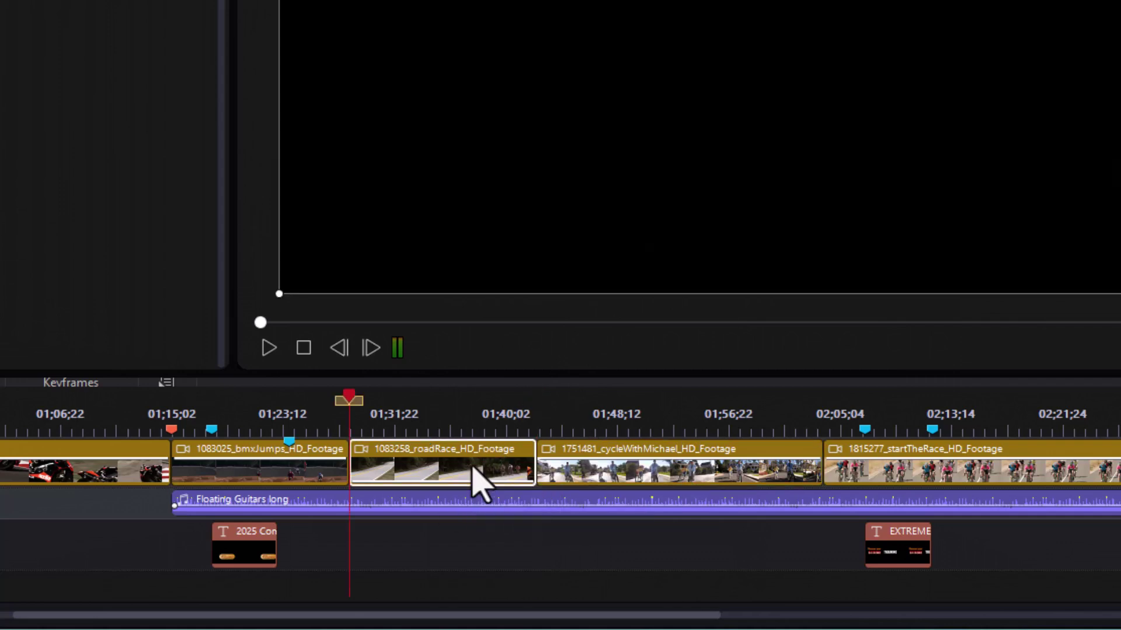